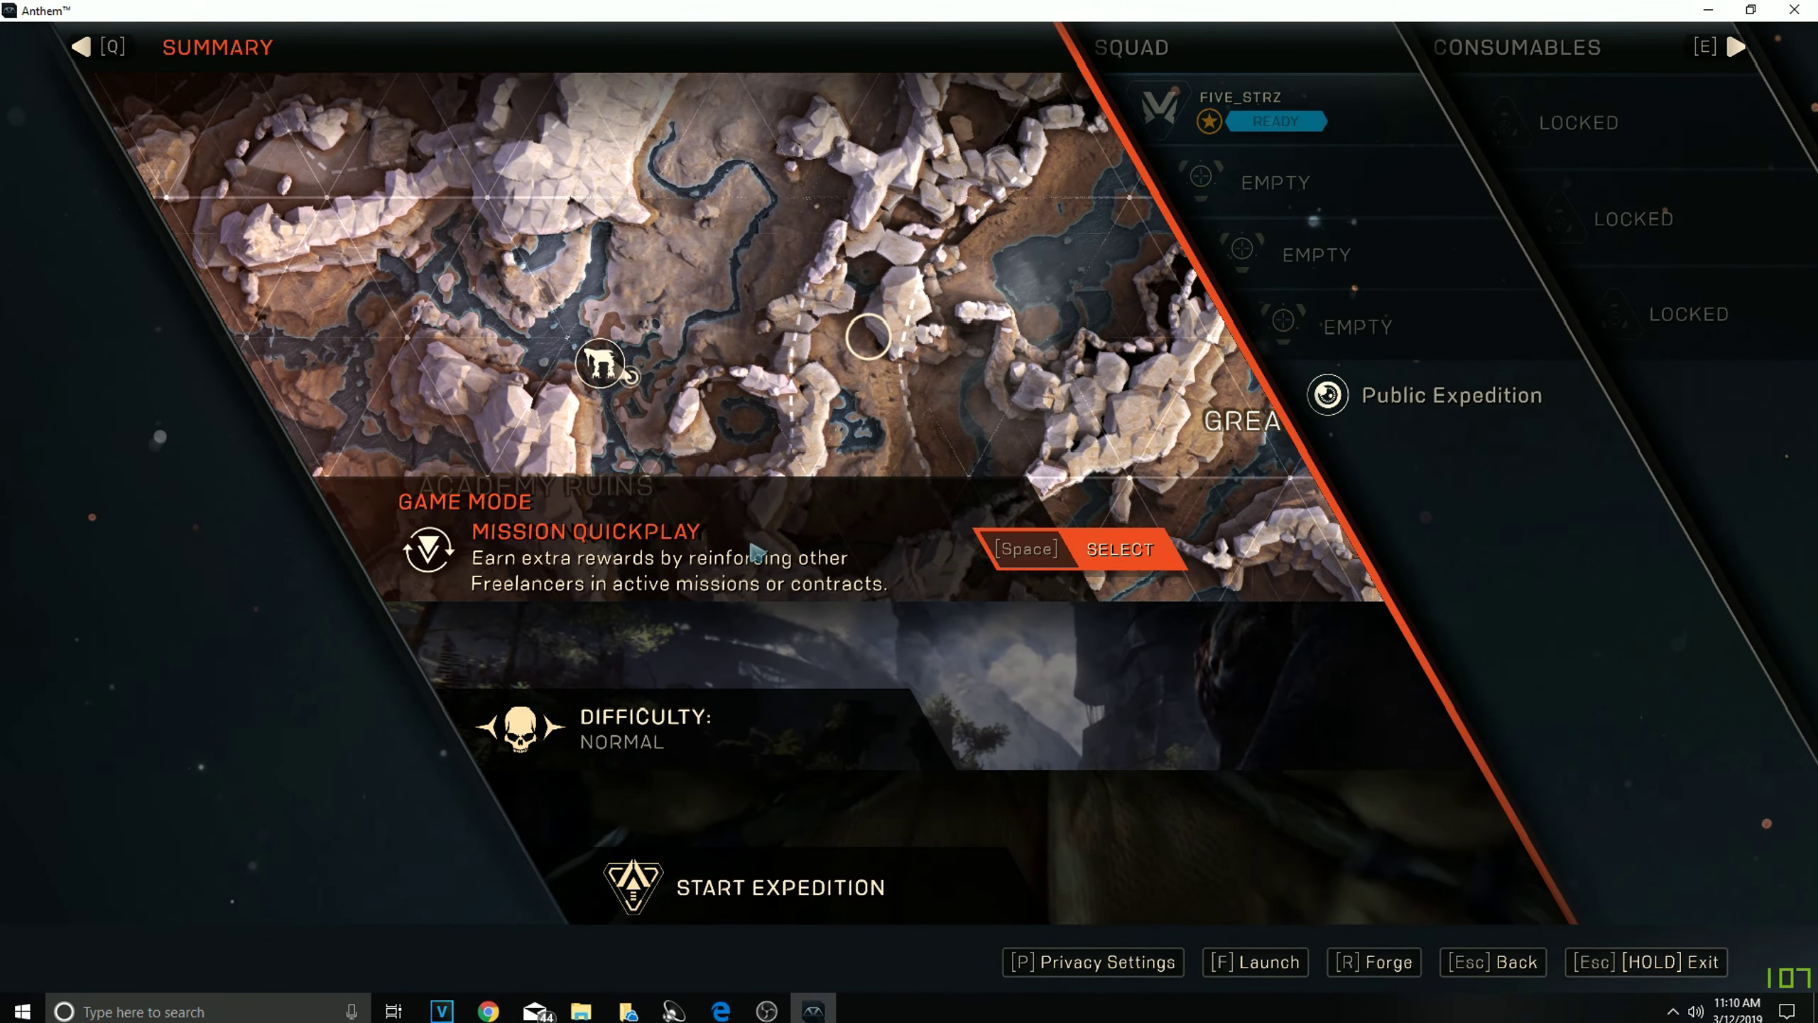
Open the Game Modes menu from the Game Mode panel on the expedition Summary.
left_click(758, 551)
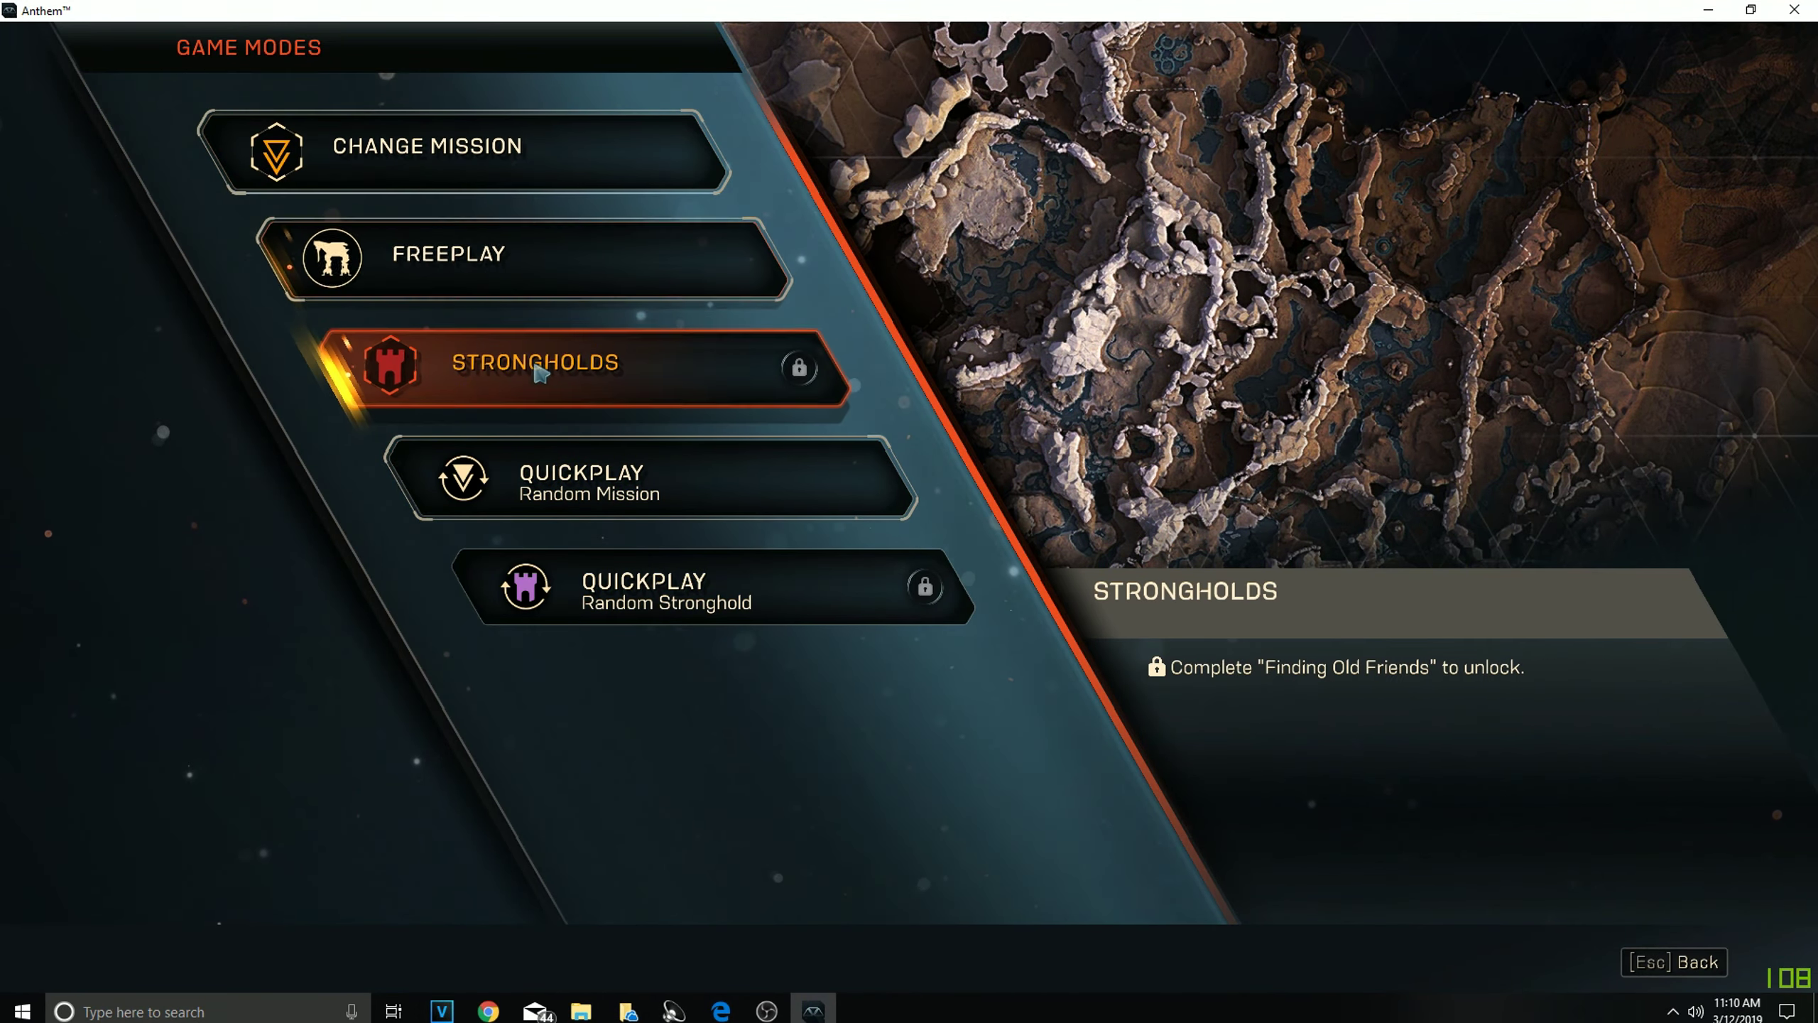
Choose Quickplay – Random Mission so the Summary shows Mission Quickplay on Normal.
left_click(632, 483)
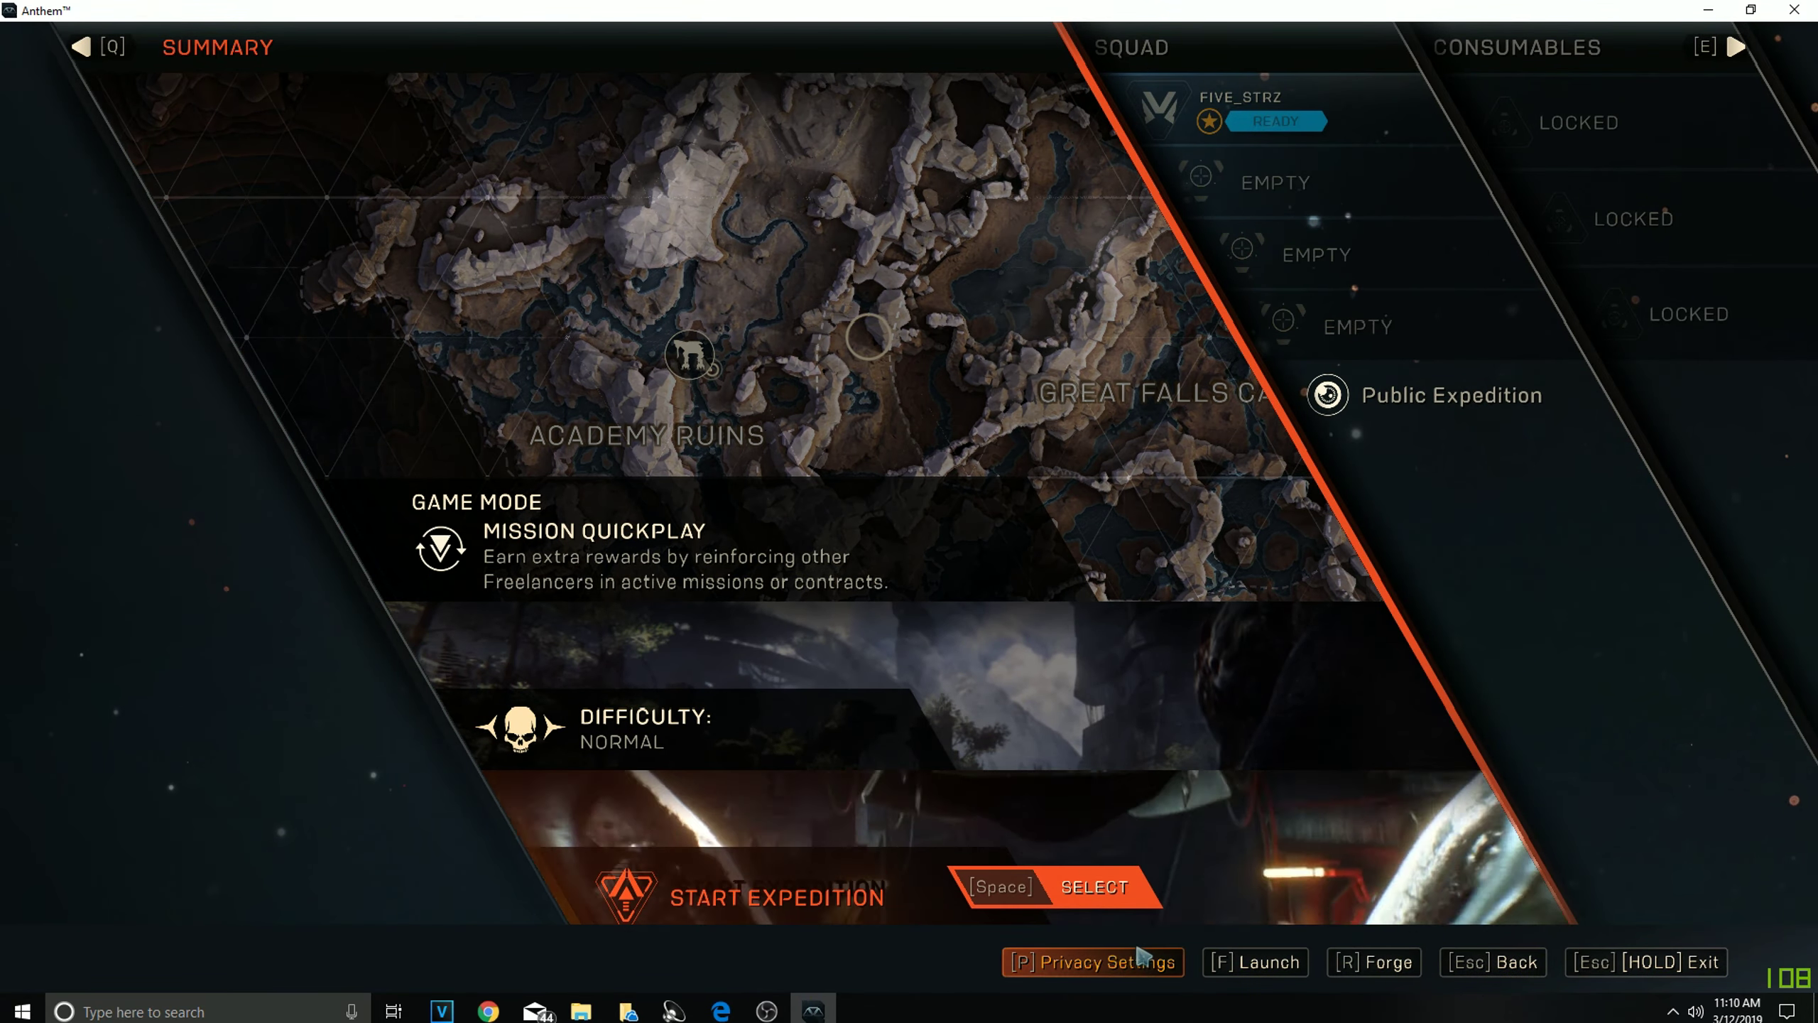
Start the Mission Quickplay expedition and wait through the loading screen until the crash.
left_click(1080, 903)
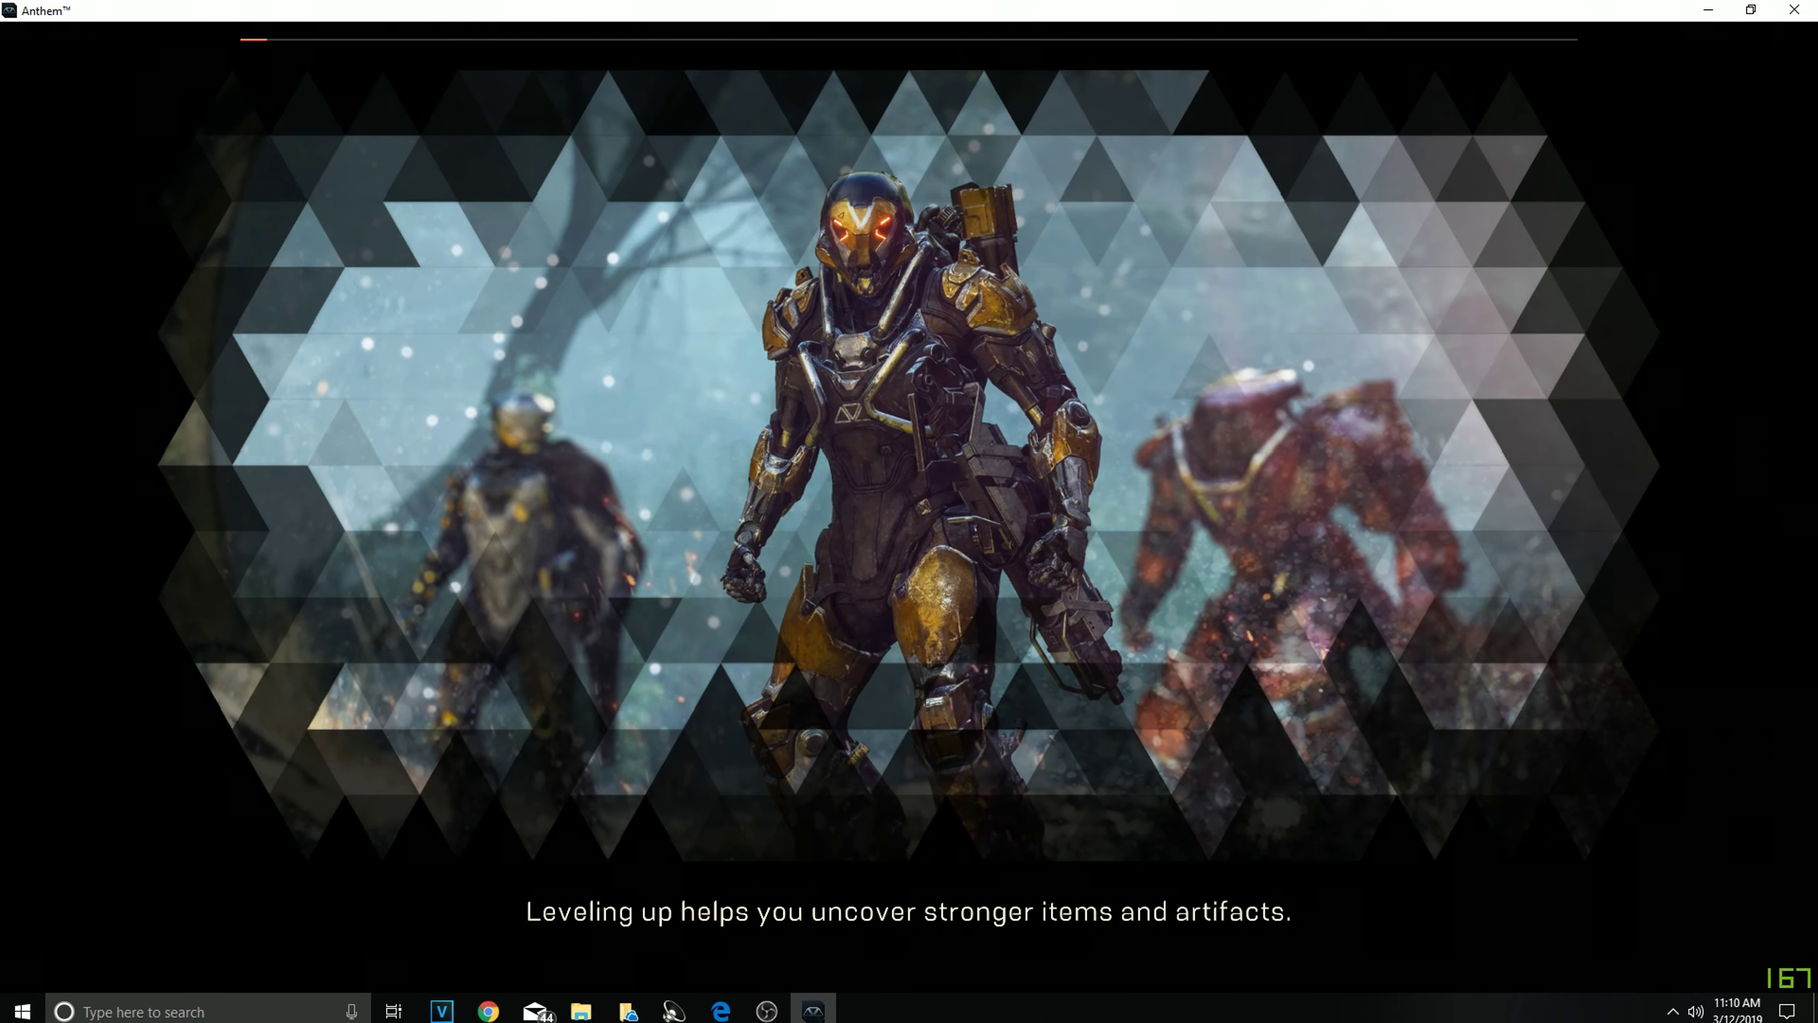